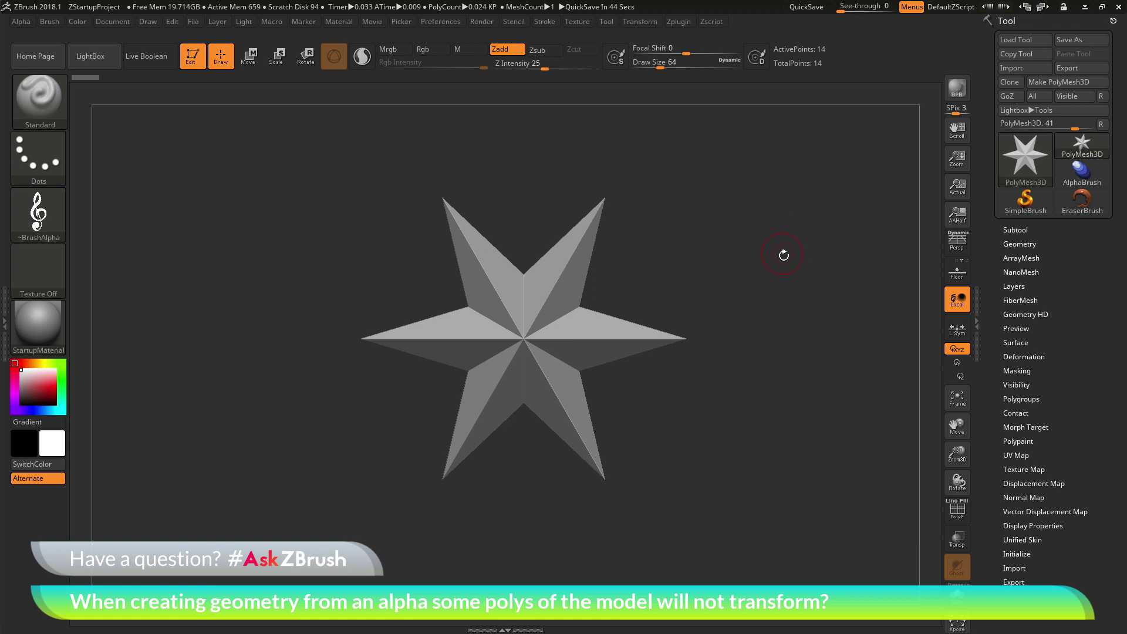
Generate a 3D mesh from the current treble clef brush alpha with a mesh resolution of 512.
mouse_move(785, 257)
mouse_down()
mouse_move(799, 258)
mouse_move(722, 261)
mouse_move(795, 259)
mouse_move(773, 256)
mouse_up()
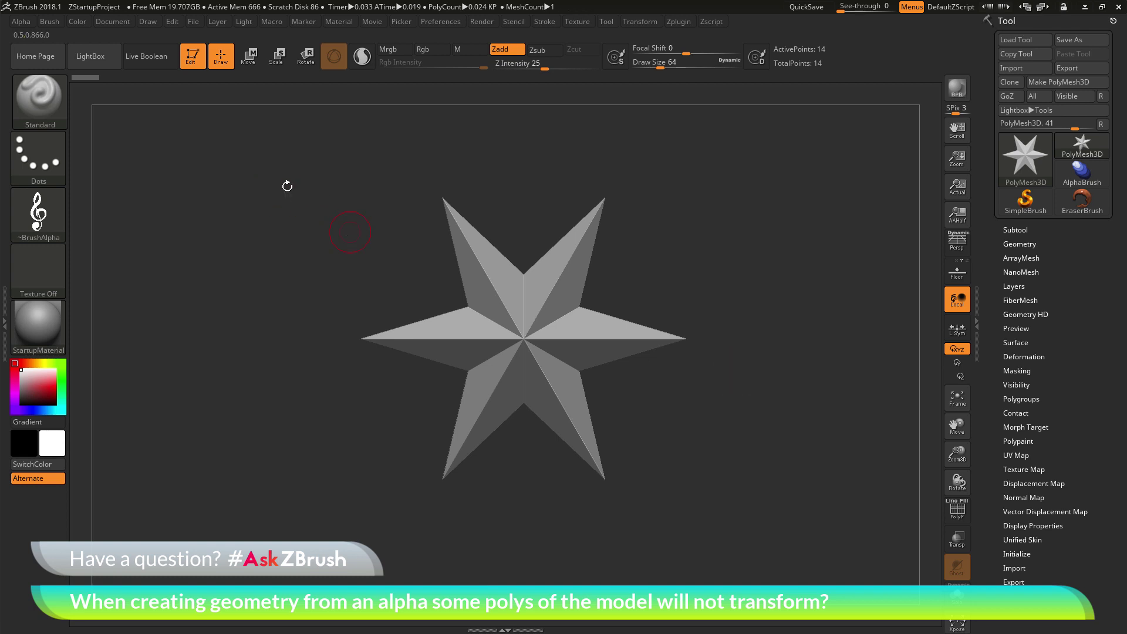
click(23, 24)
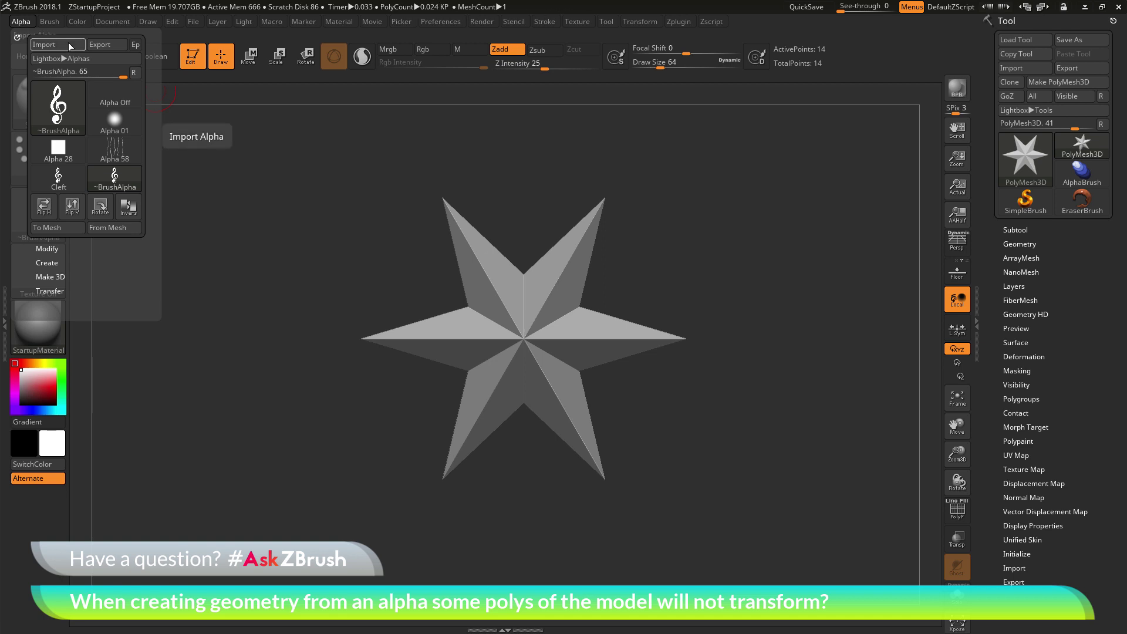
mouse_move(67, 112)
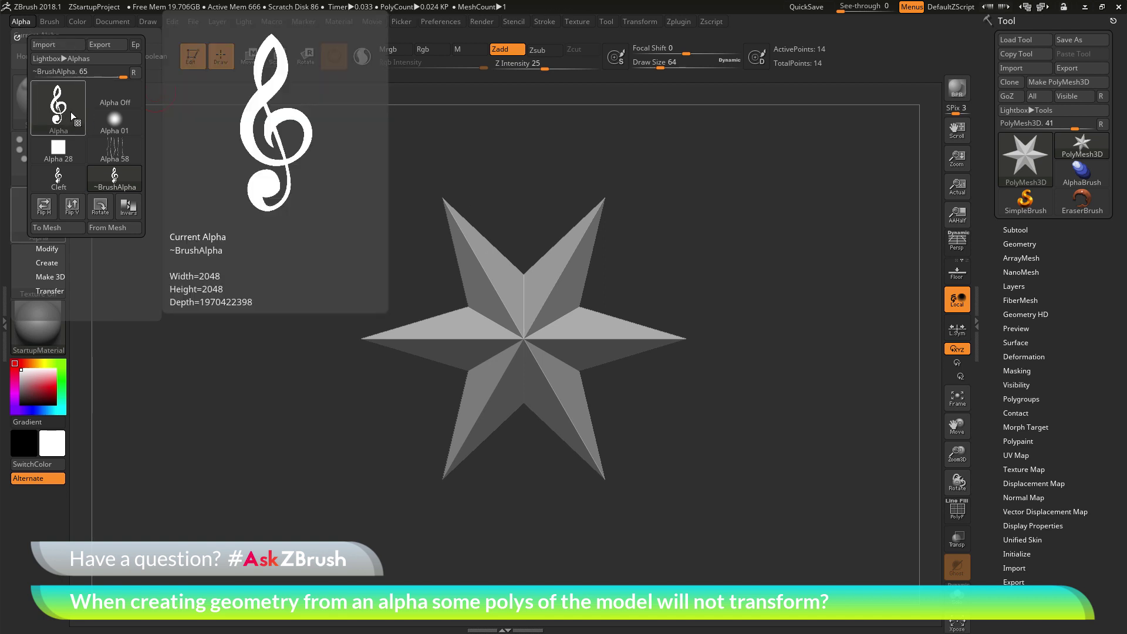
click(71, 112)
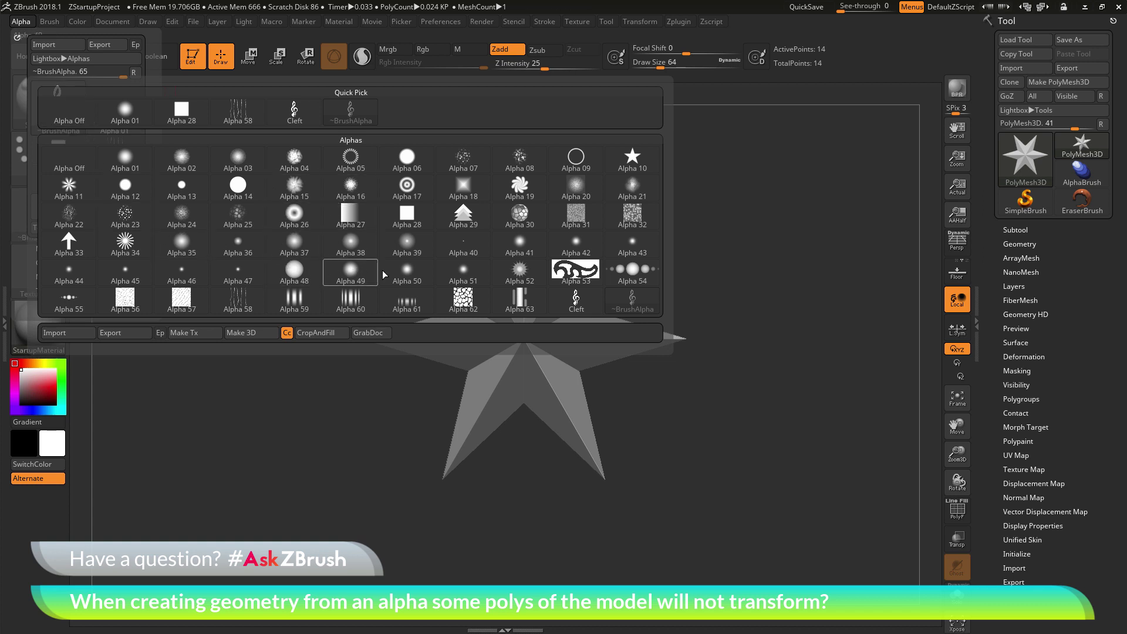
mouse_move(237, 212)
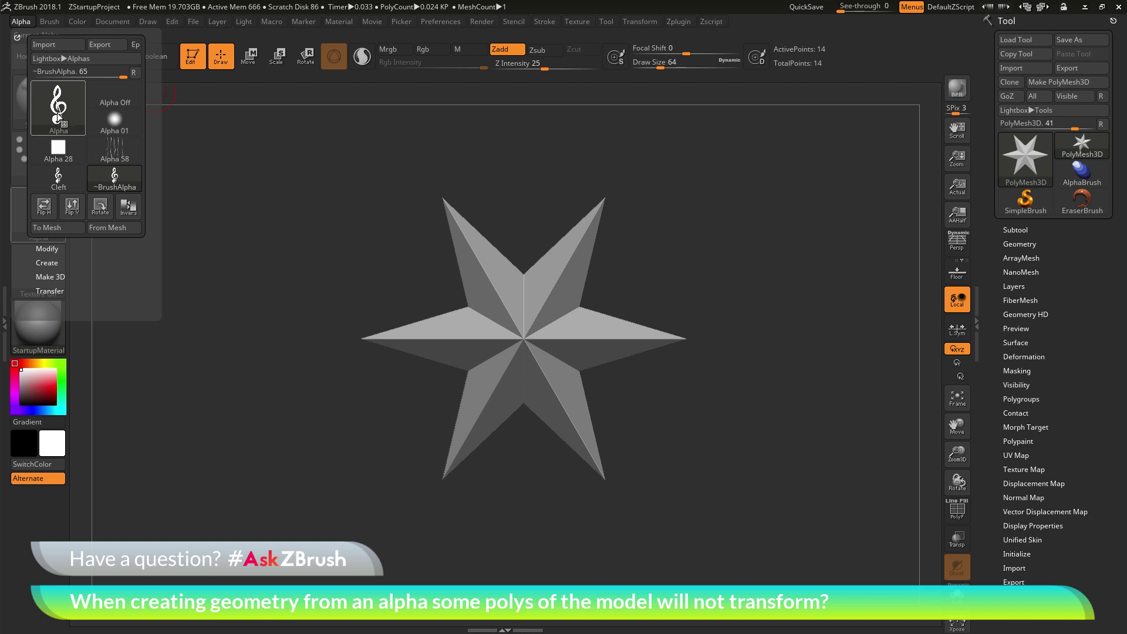
mouse_move(73, 118)
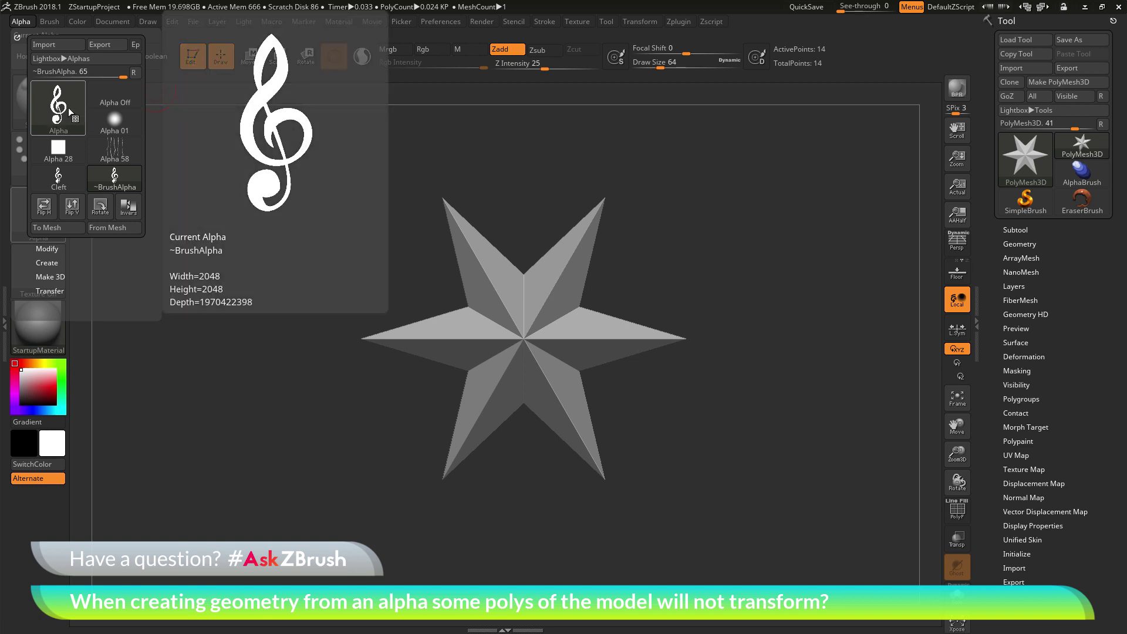
click(48, 275)
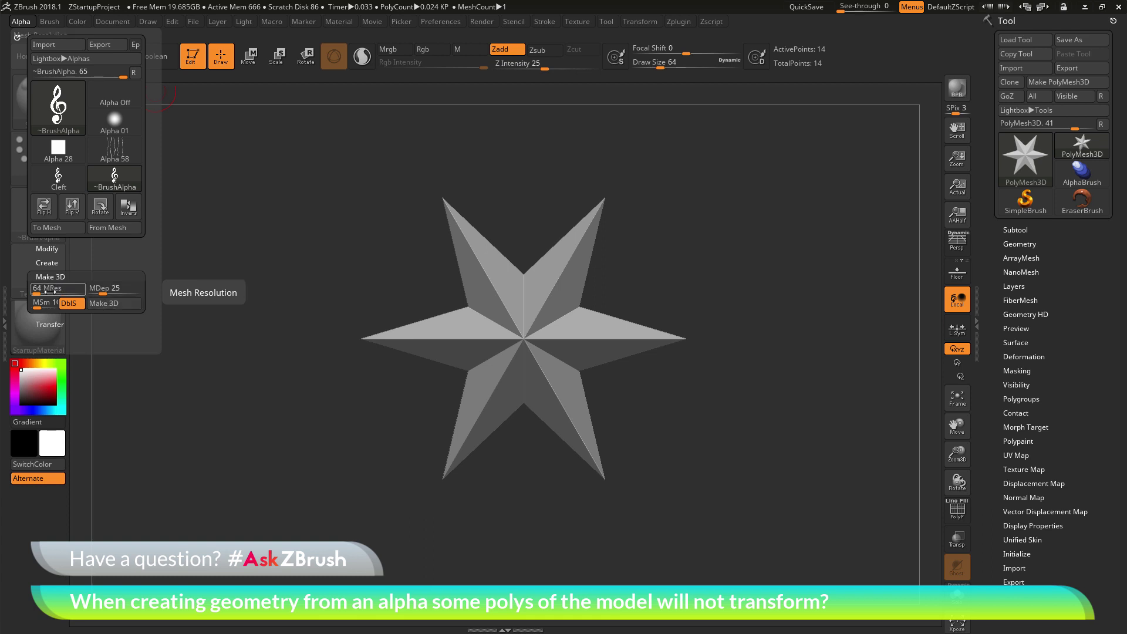
text(512)
key(Return)
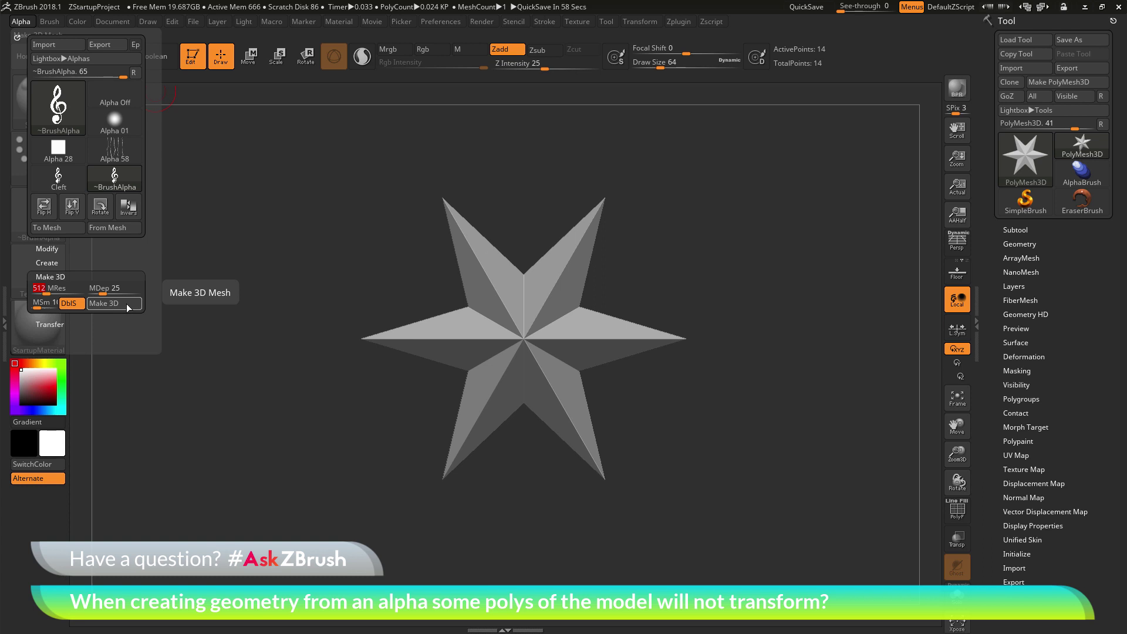
click(127, 304)
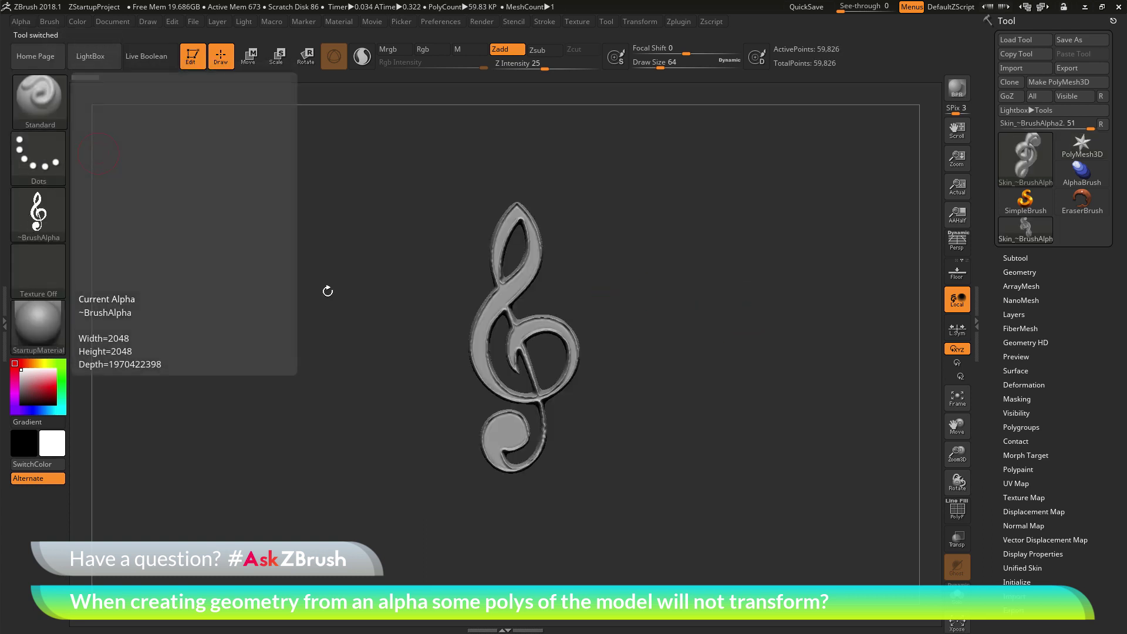
Try to transform the treble clef mesh with the Move gizmo and undo the change.
mouse_move(763, 377)
mouse_down()
mouse_move(664, 391)
mouse_move(712, 393)
mouse_move(766, 379)
mouse_move(659, 382)
mouse_move(759, 377)
mouse_up()
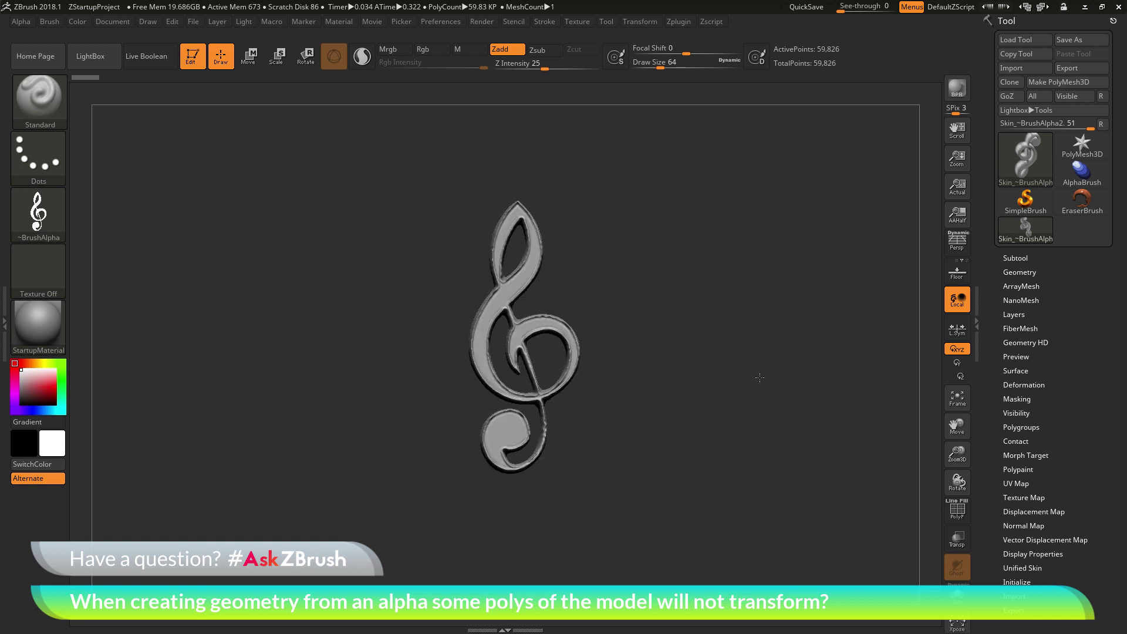
click(254, 61)
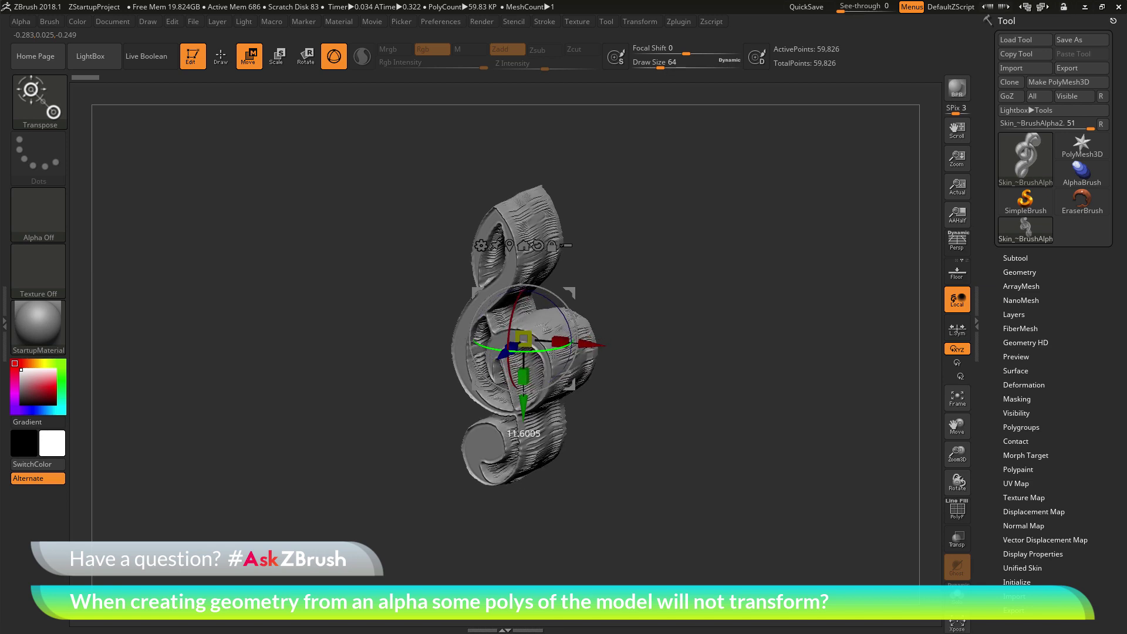
drag(549, 352, 646, 352)
key(ctrl+z)
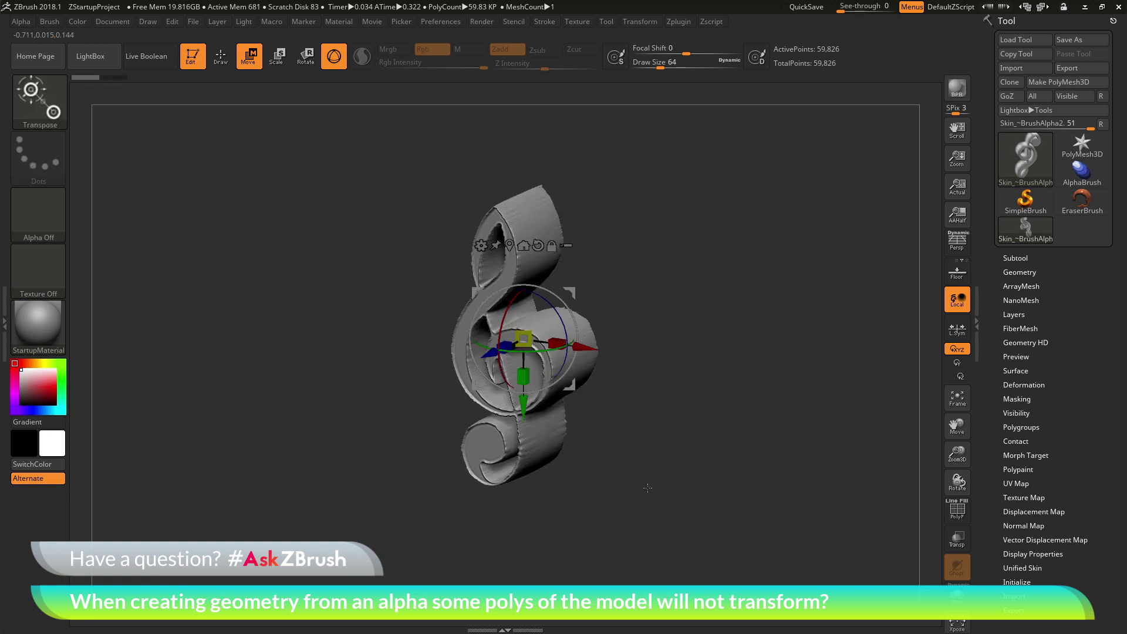
Turn on mask viewing for the treble clef mesh, undoing any trial change so its original mask shows.
click(23, 23)
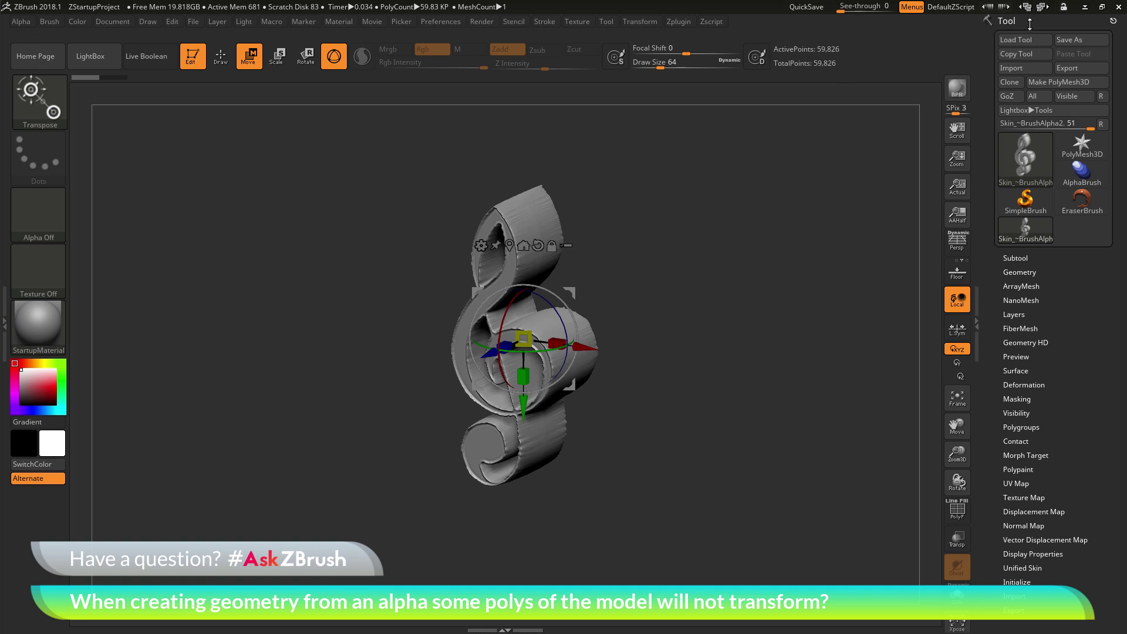
click(1021, 399)
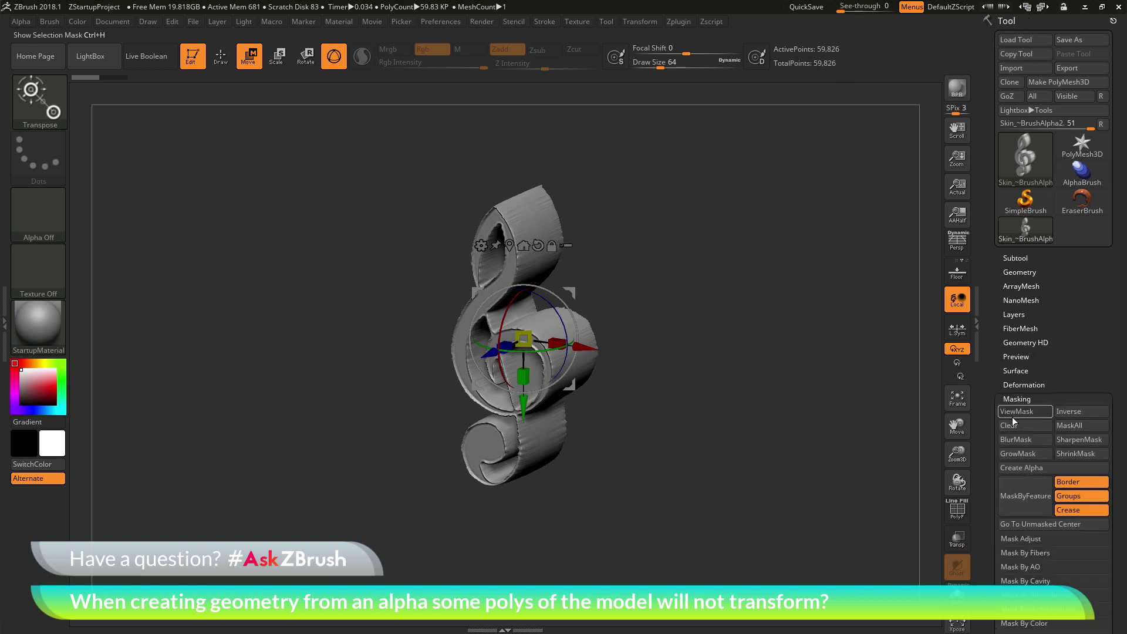
click(1022, 412)
mouse_move(868, 405)
mouse_down()
mouse_move(722, 400)
mouse_move(810, 399)
mouse_move(610, 344)
mouse_move(719, 355)
mouse_move(501, 345)
mouse_move(689, 356)
mouse_move(528, 346)
mouse_move(670, 351)
mouse_up()
key(ctrl)
key(ctrl+z)
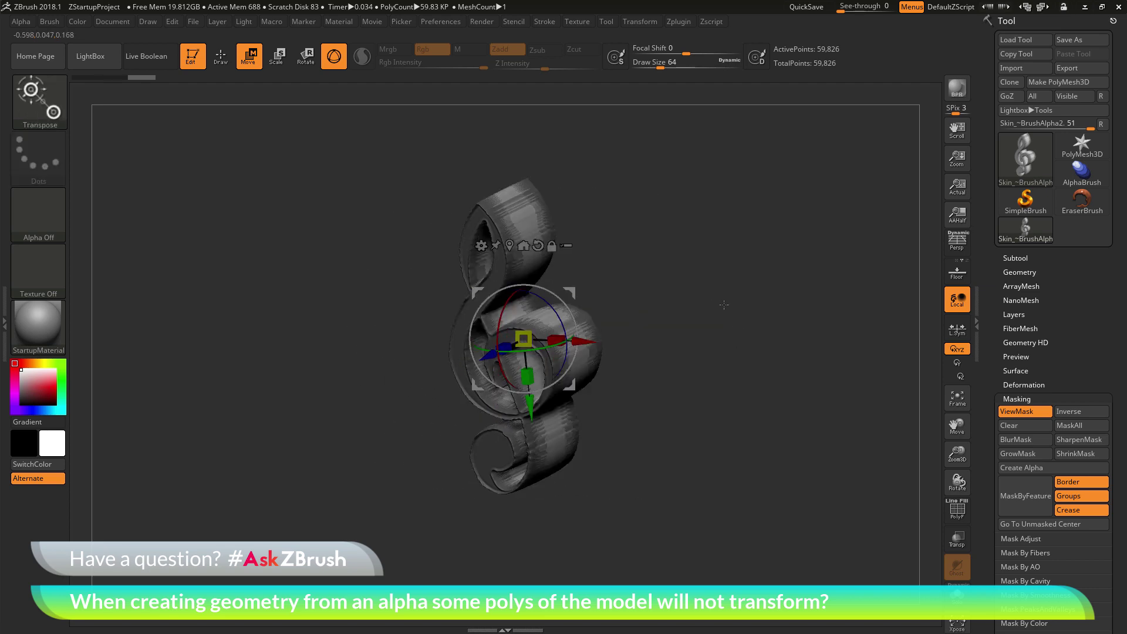
key(ctrl+z)
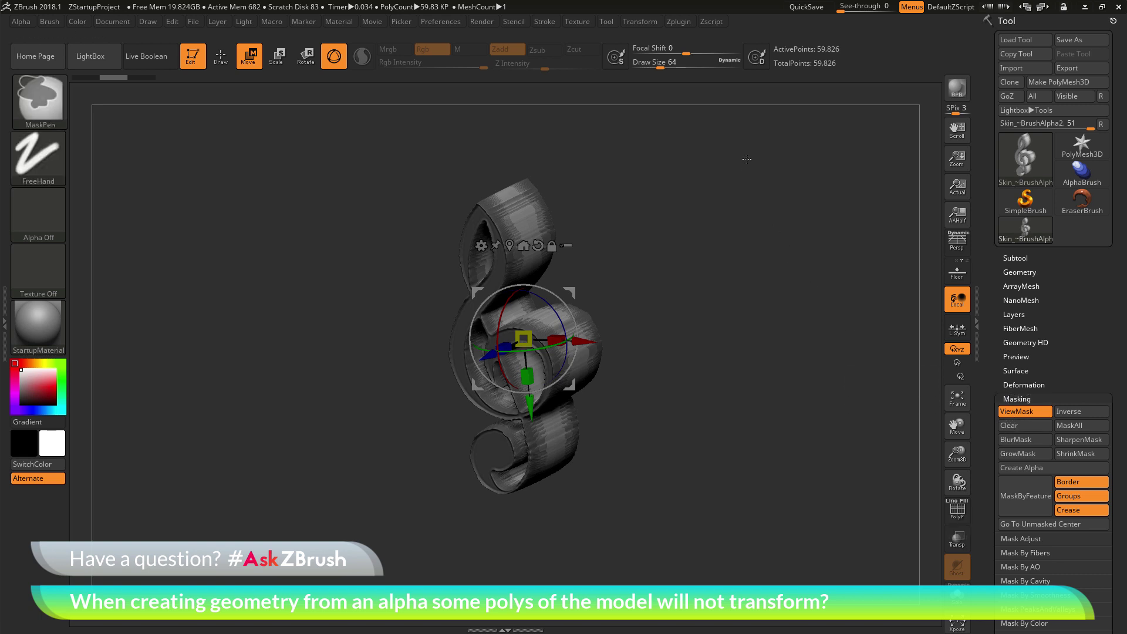
Clear the mask from the treble clef mesh and move the whole mesh with the gizmo.
mouse_move(747, 159)
ctrl+mouse_down()
mouse_move(767, 315)
mouse_move(803, 319)
ctrl+mouse_up()
mouse_move(767, 408)
mouse_down()
mouse_move(787, 391)
mouse_move(779, 409)
mouse_up()
drag(601, 342, 544, 299)
mouse_move(692, 435)
mouse_down()
mouse_move(678, 411)
mouse_move(658, 419)
mouse_move(722, 417)
mouse_move(693, 419)
mouse_up()
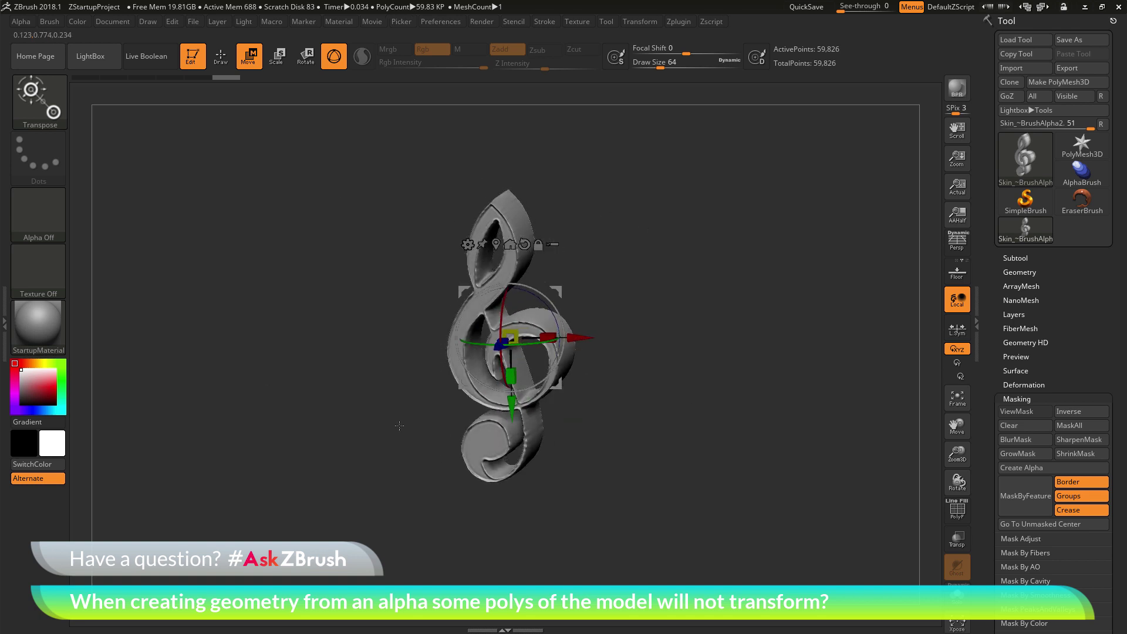
Undo the gizmo move and the mask clearing to bring back the treble clef mesh with its mask displayed.
click(27, 25)
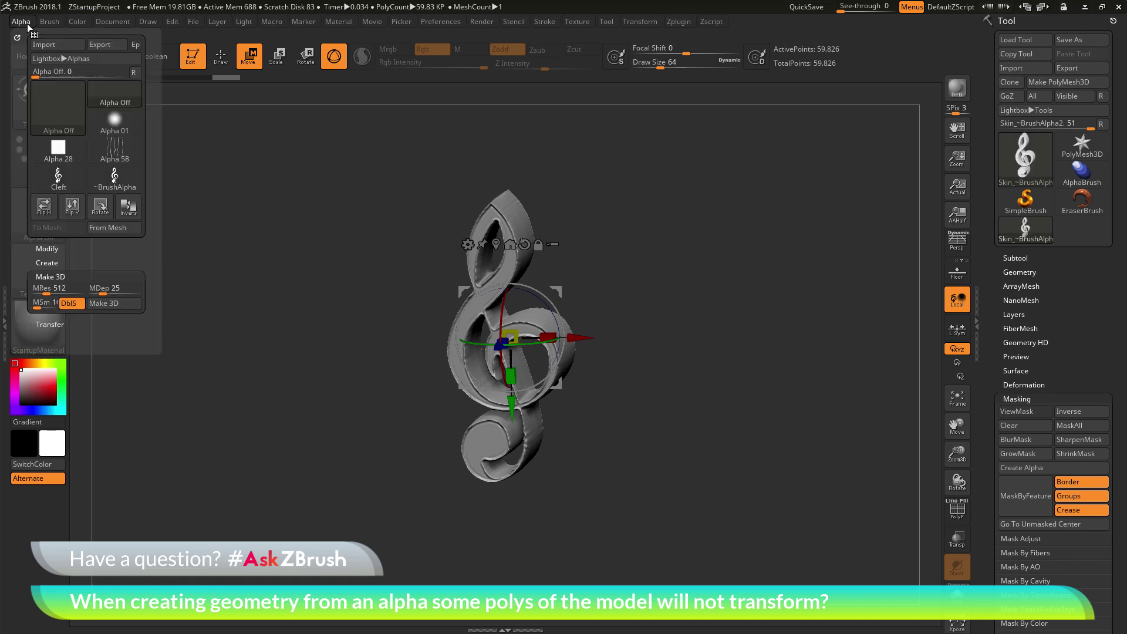
click(132, 305)
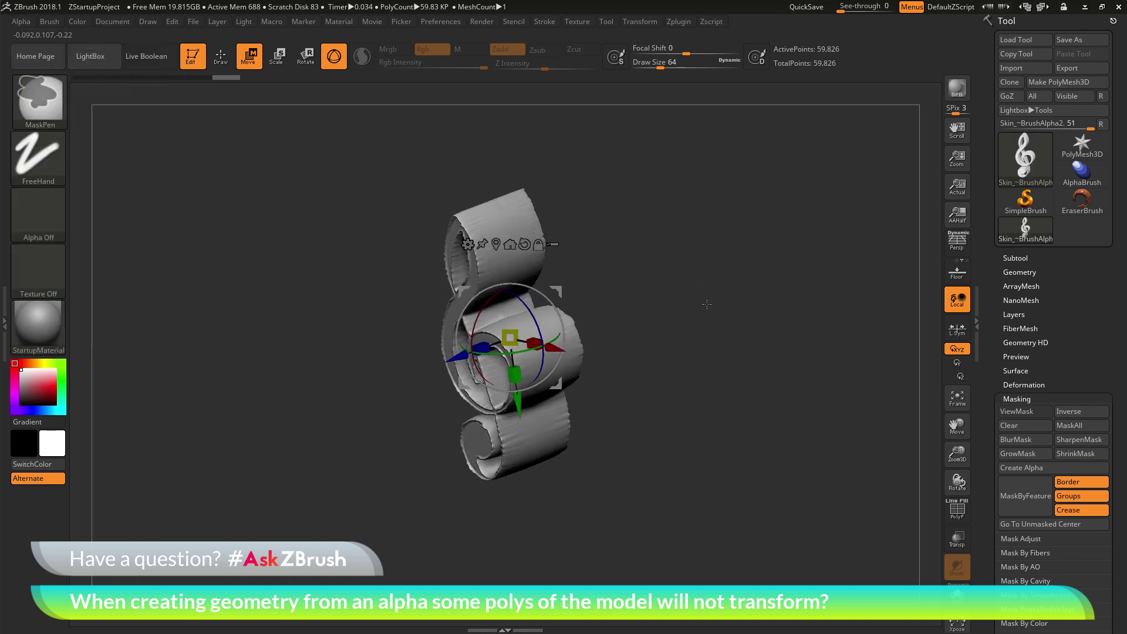
drag(581, 375, 691, 338)
key(ctrl+h)
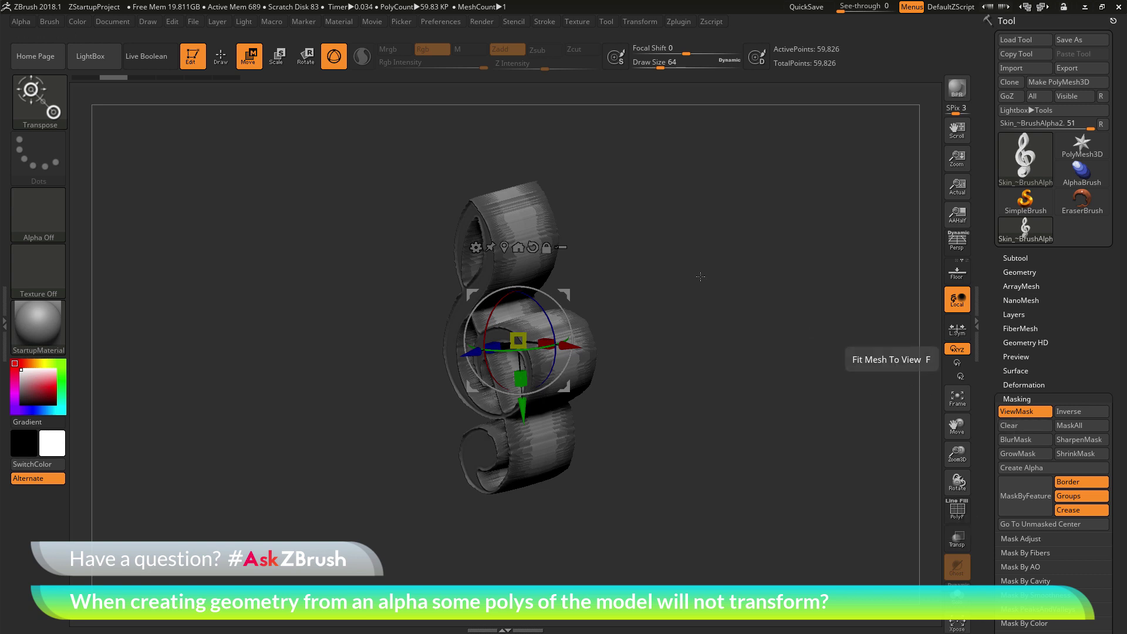
Clear the mask from the treble clef mesh and scale it thinner along its depth axis with the gizmo.
key(ctrl)
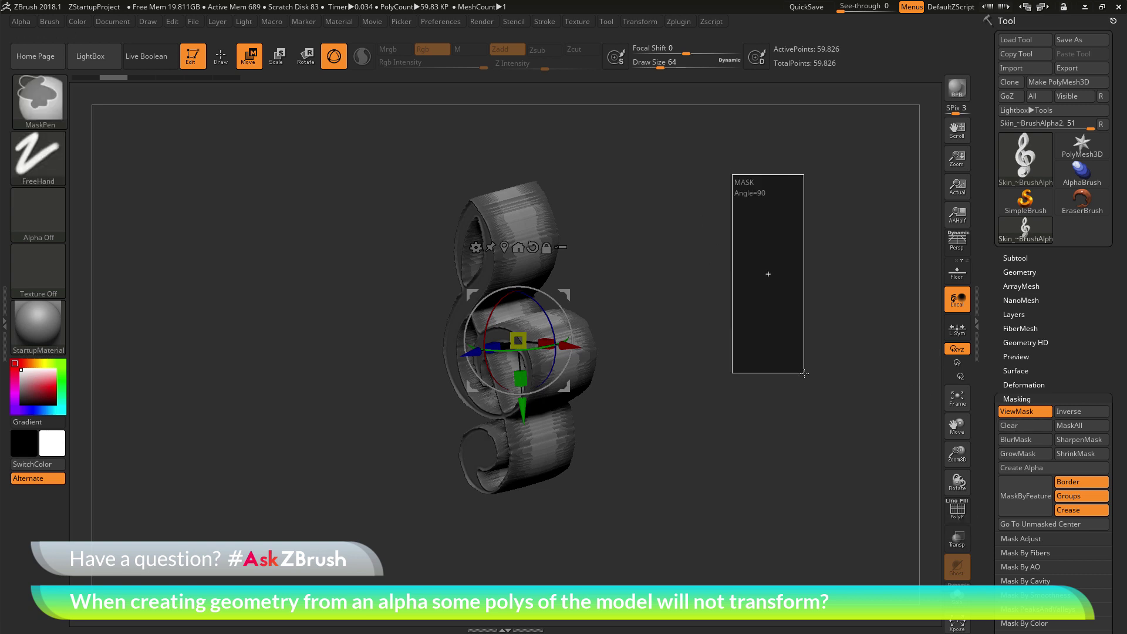
drag(805, 372, 829, 347)
drag(784, 317, 739, 319)
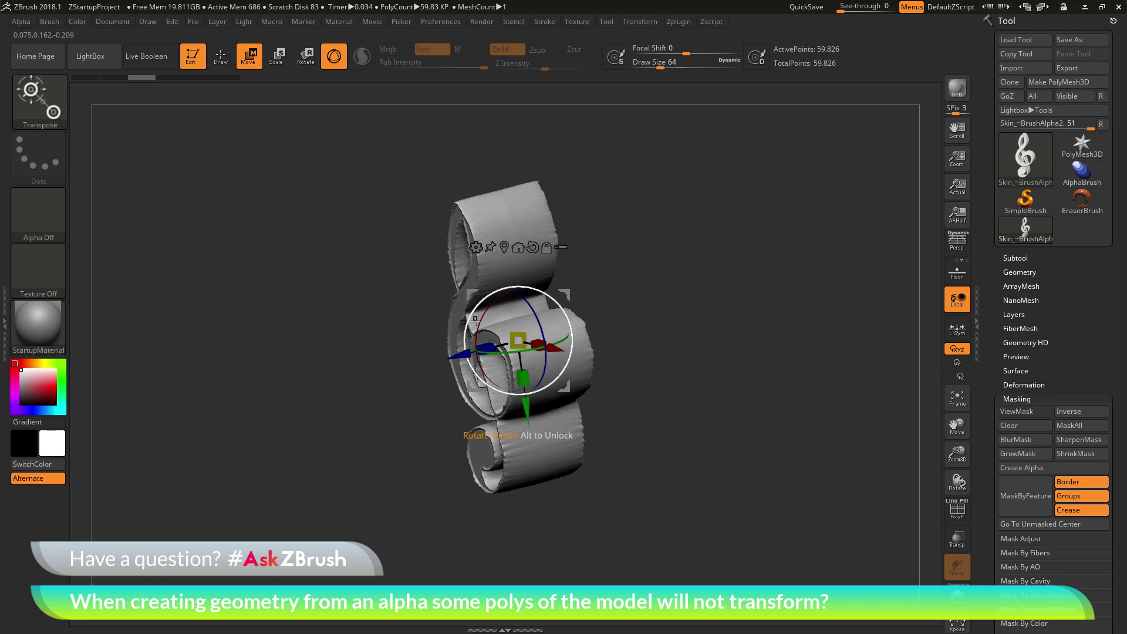
mouse_move(487, 347)
mouse_down()
mouse_move(699, 335)
mouse_move(669, 329)
mouse_up()
Return to Draw mode and frame the treble clef mesh to inspect it from the front and at an angle.
click(220, 56)
mouse_move(347, 144)
mouse_down()
mouse_move(675, 304)
mouse_move(679, 279)
mouse_move(678, 292)
mouse_up()
key(f)
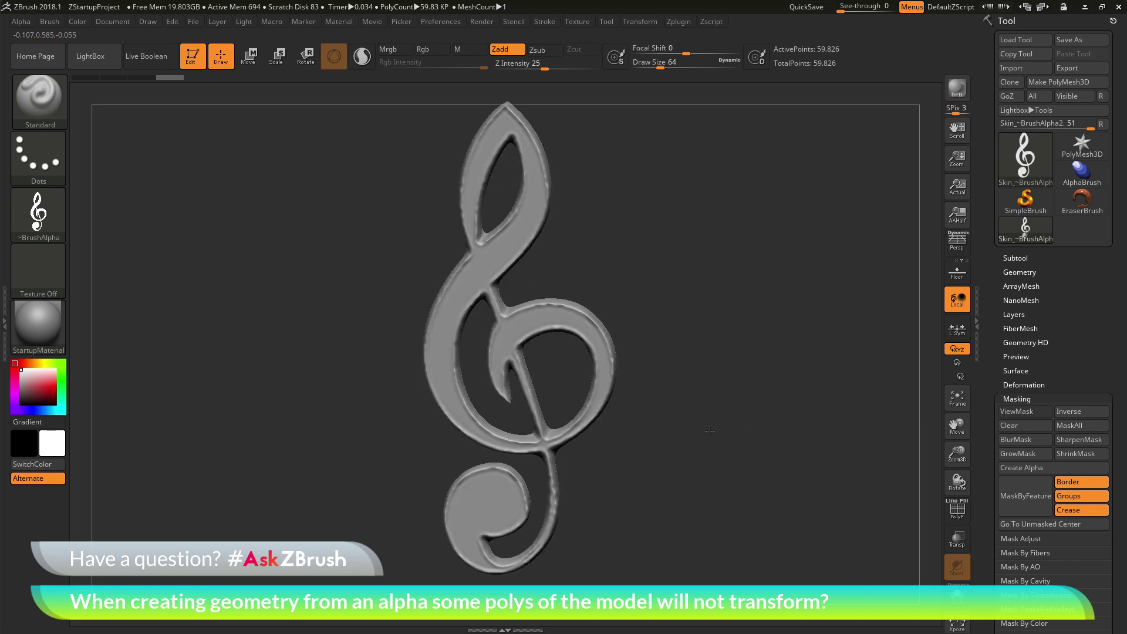
drag(710, 429, 710, 366)
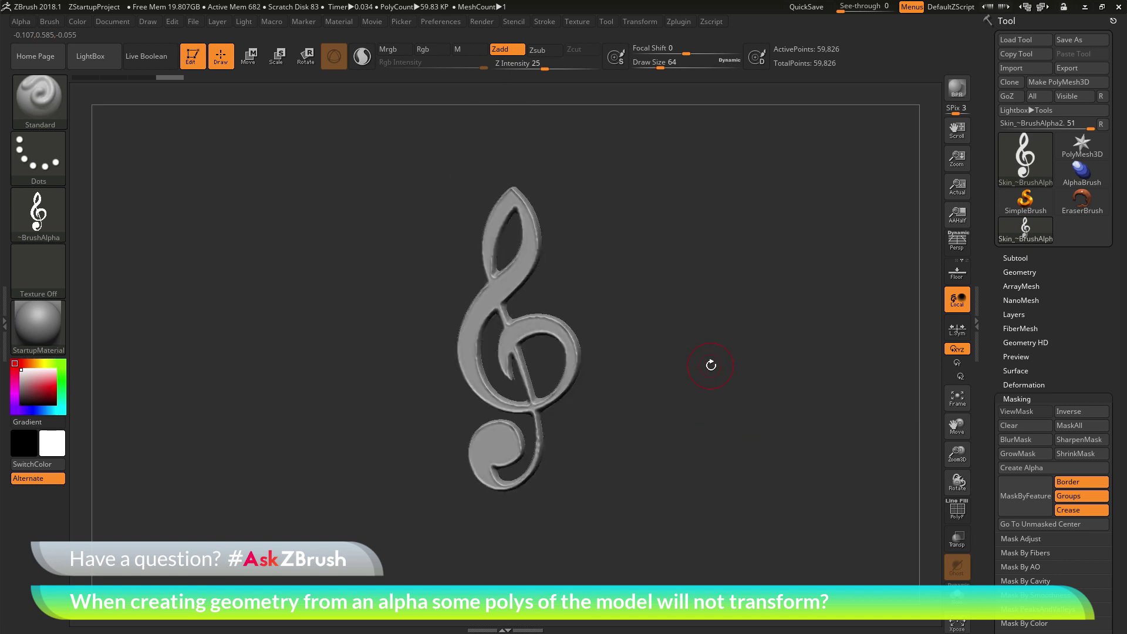
drag(744, 364, 727, 373)
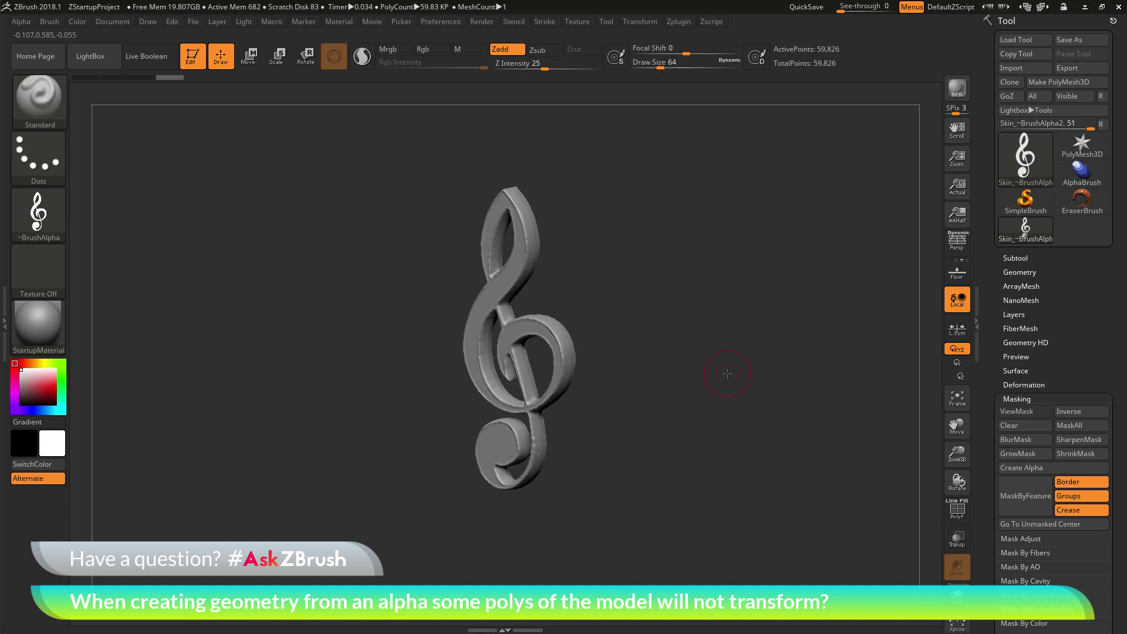